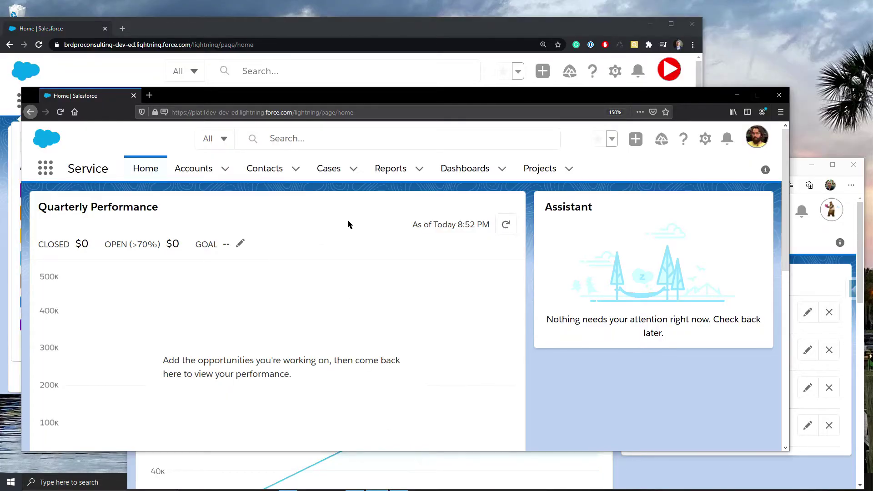
- Rearrange the org browser windows, moving the empty-chart and May 2019 chart windows
left_click_drag(365, 104, 288, 148)
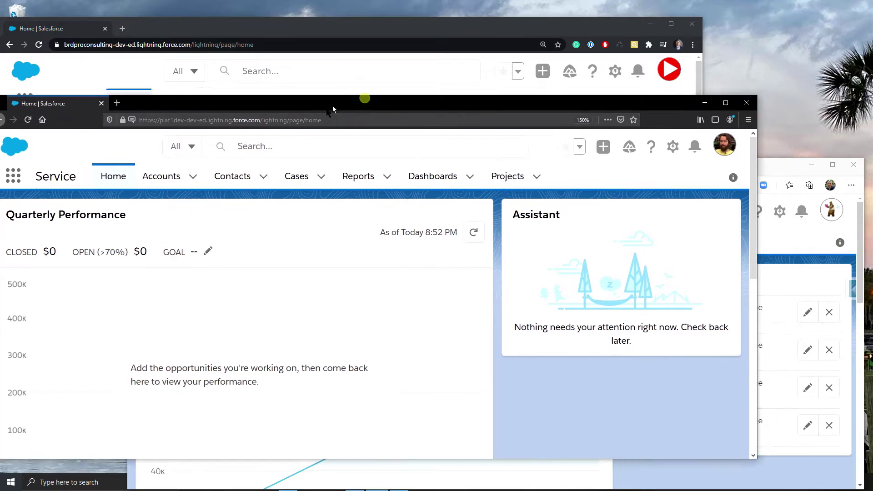
left_click(727, 165)
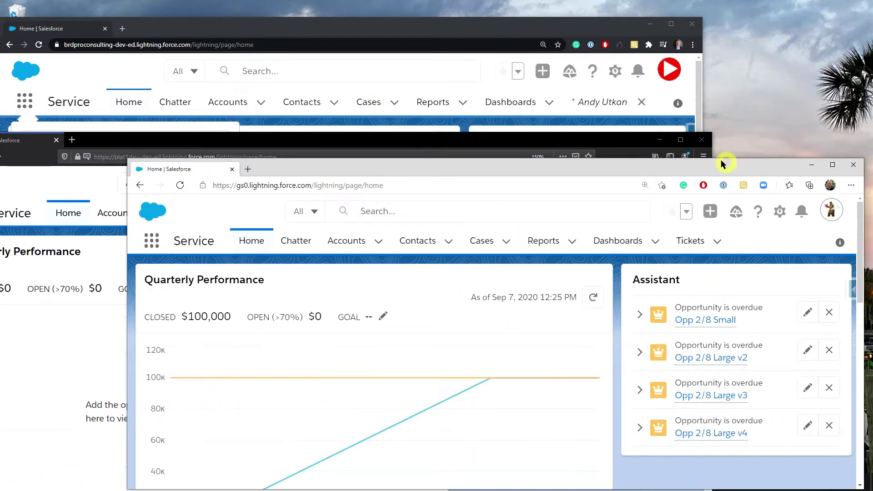
left_click(493, 76)
left_click_drag(716, 162, 724, 180)
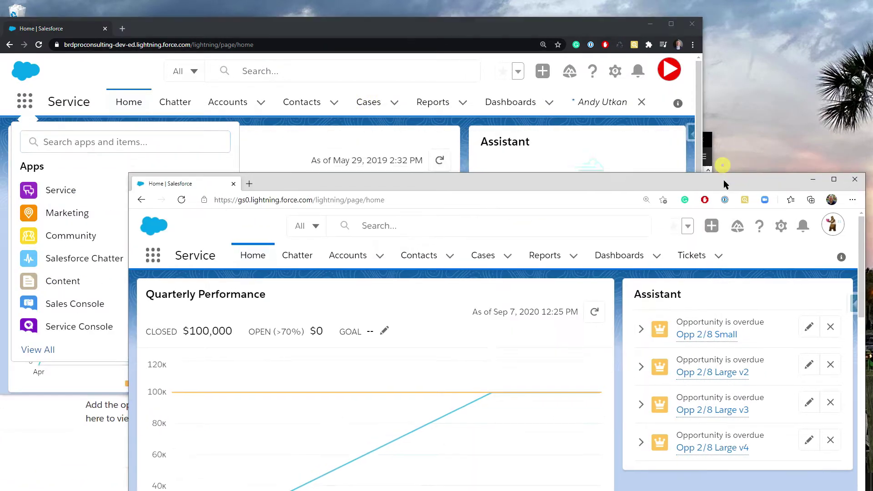
left_click_drag(541, 38, 508, 53)
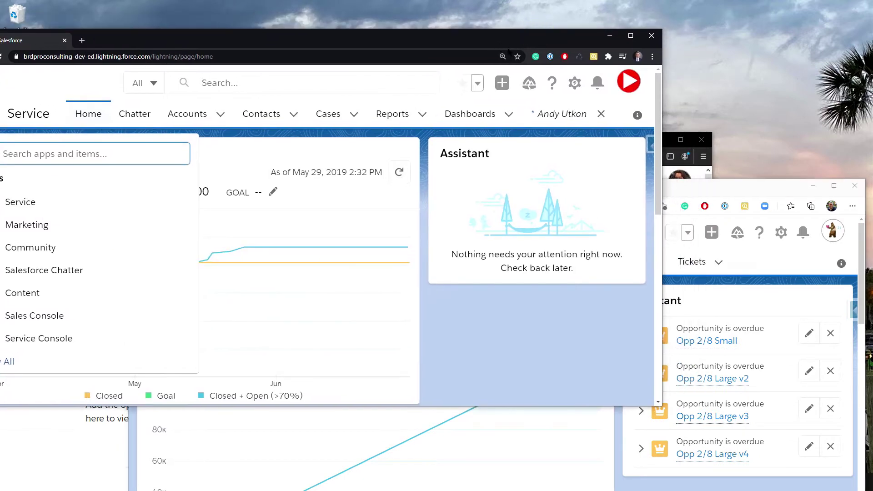
- Switch to the empty-chart org window with Alt+Tab
key("alt+Tab")
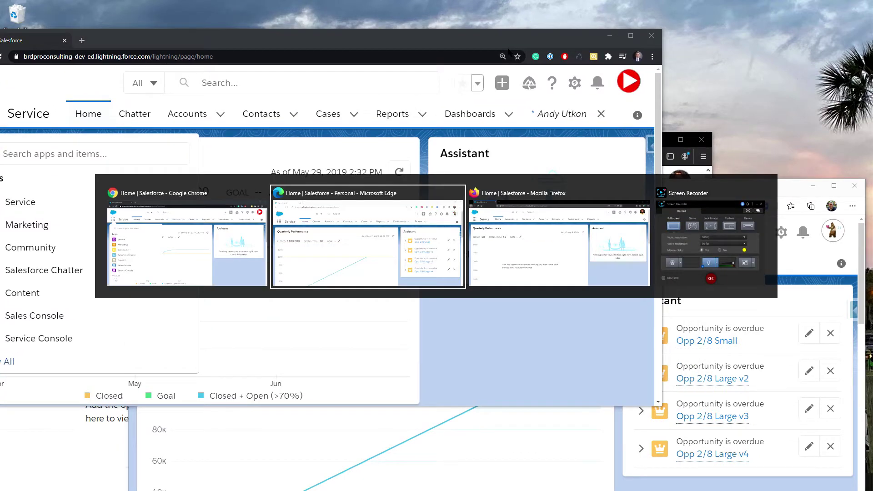
key("Tab")
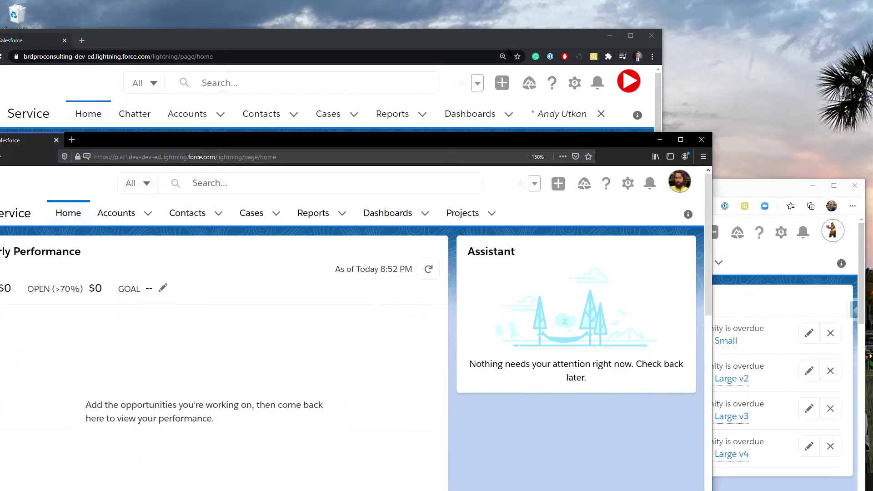
key("alt+Tab")
key("Tab")
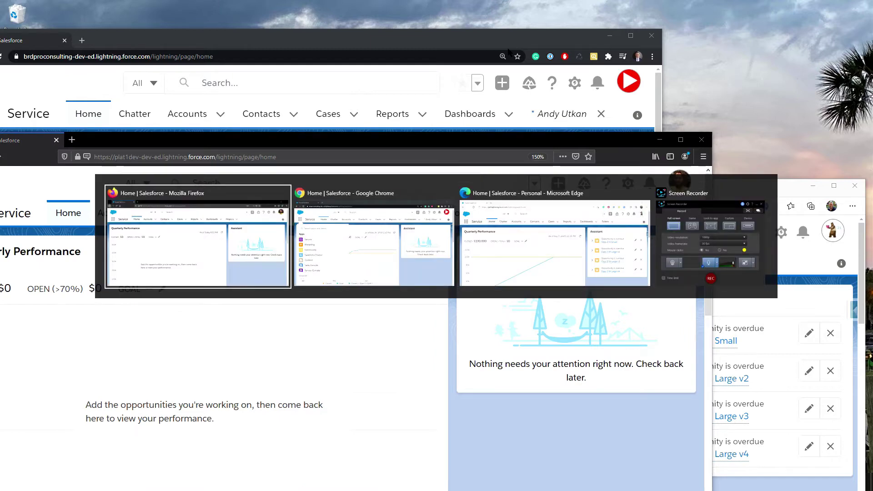
- Restack the windows with the May 2019 chart org in front, selecting its web address
left_click(338, 35)
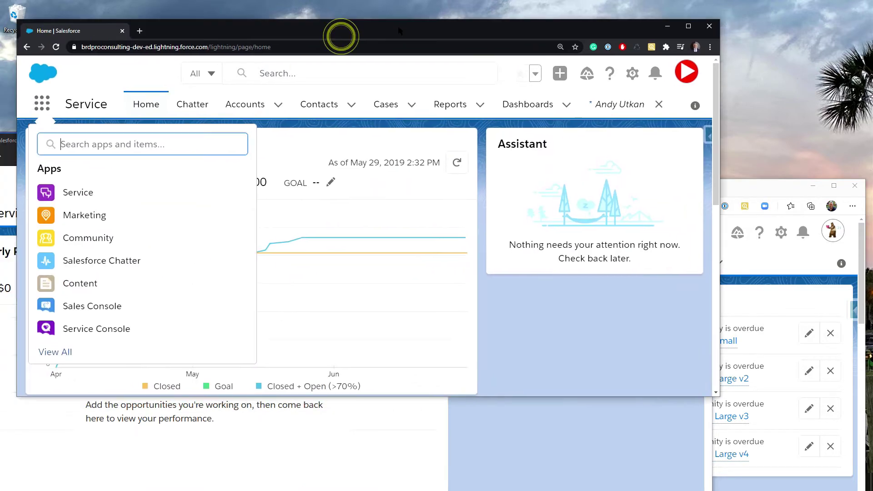
left_click_drag(748, 186, 744, 125)
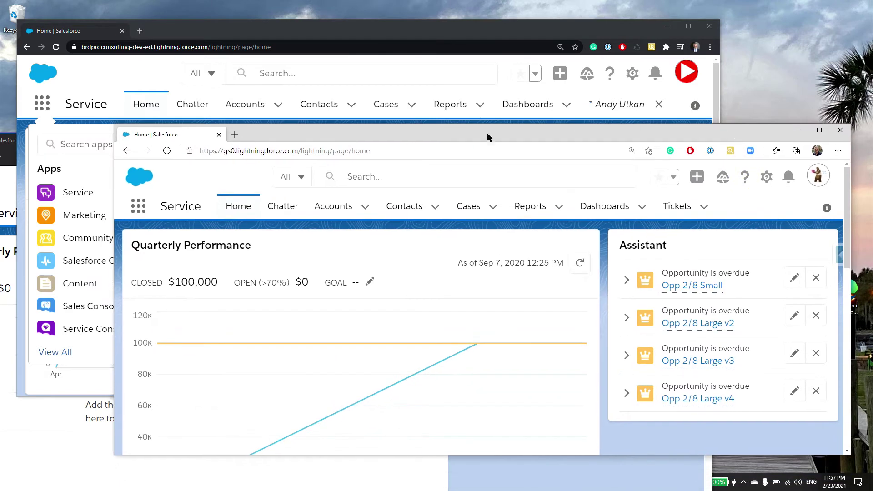
left_click_drag(184, 30, 295, 38)
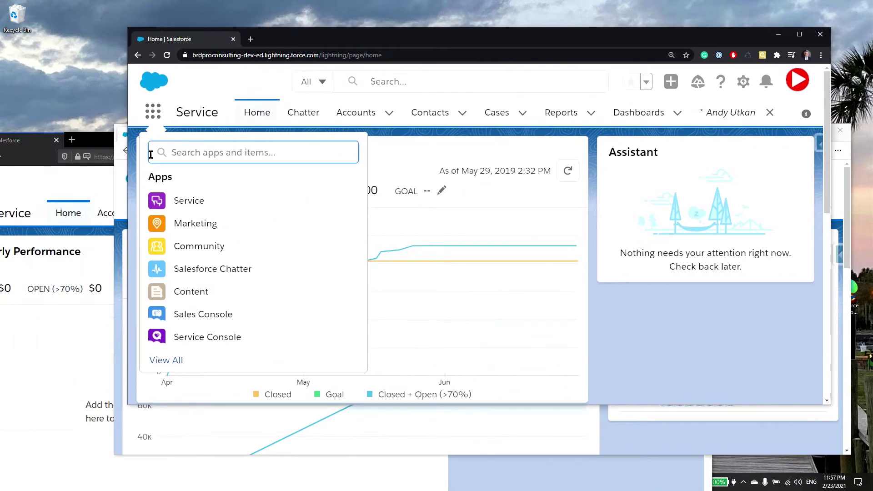
left_click(139, 99)
left_click_drag(139, 99, 207, 80)
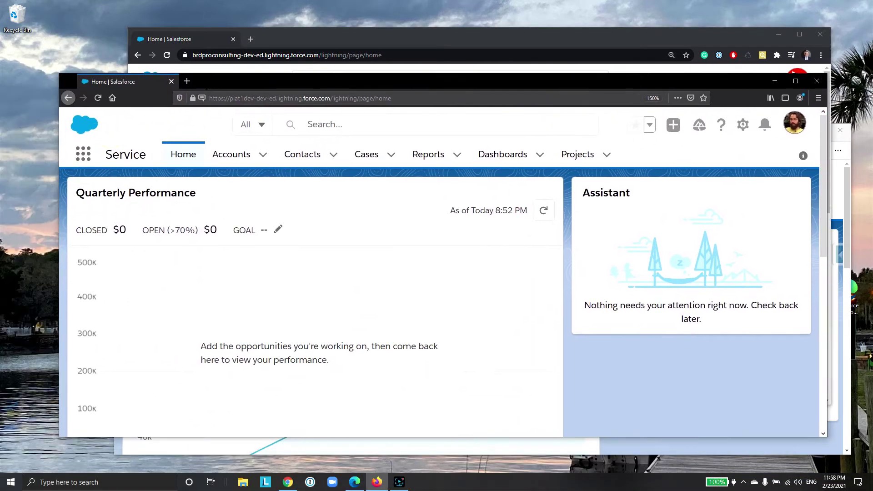
left_click_drag(305, 37, 282, 24)
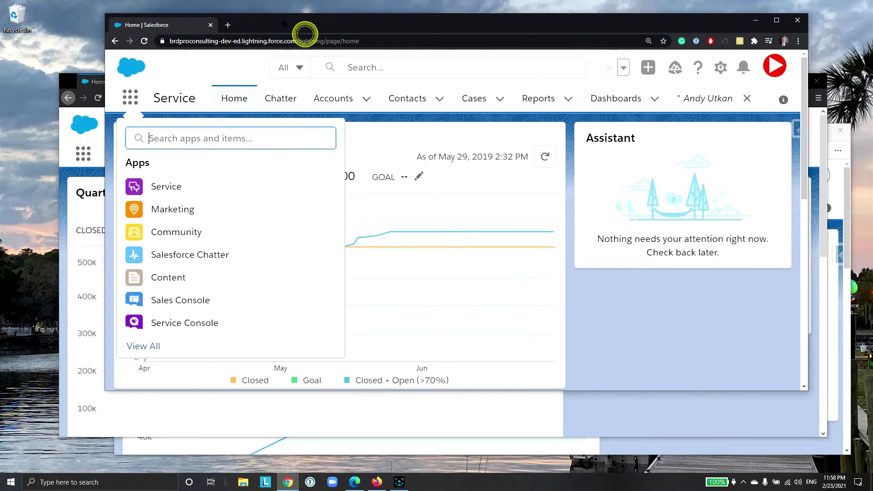
left_click(370, 41)
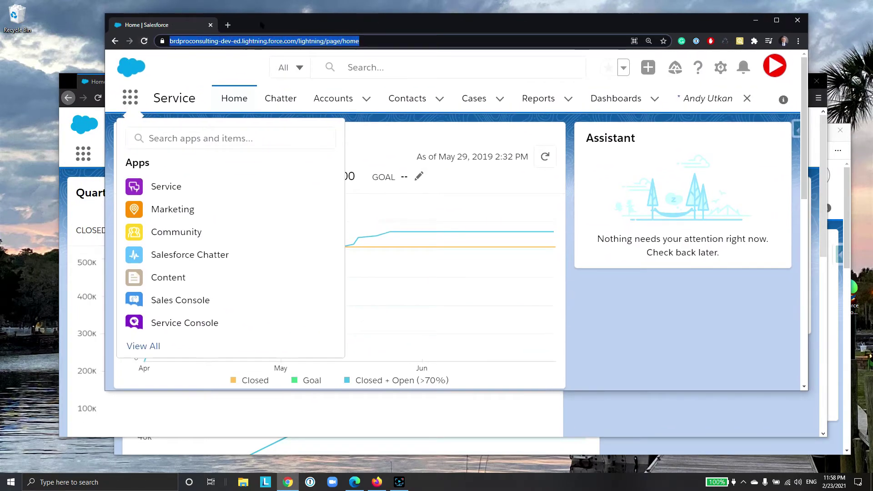
- Move the May 2019 chart and empty-chart org windows lower and restack them
left_click_drag(262, 23, 244, 122)
left_click(269, 80)
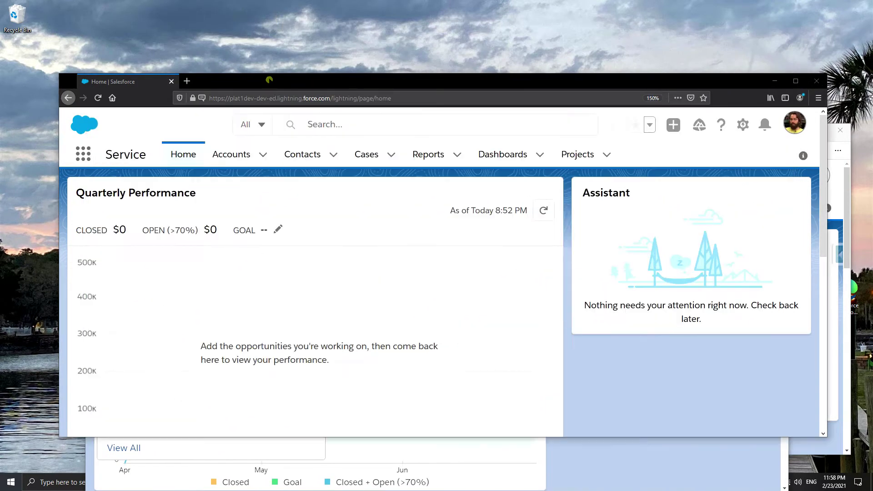
left_click_drag(269, 76, 266, 144)
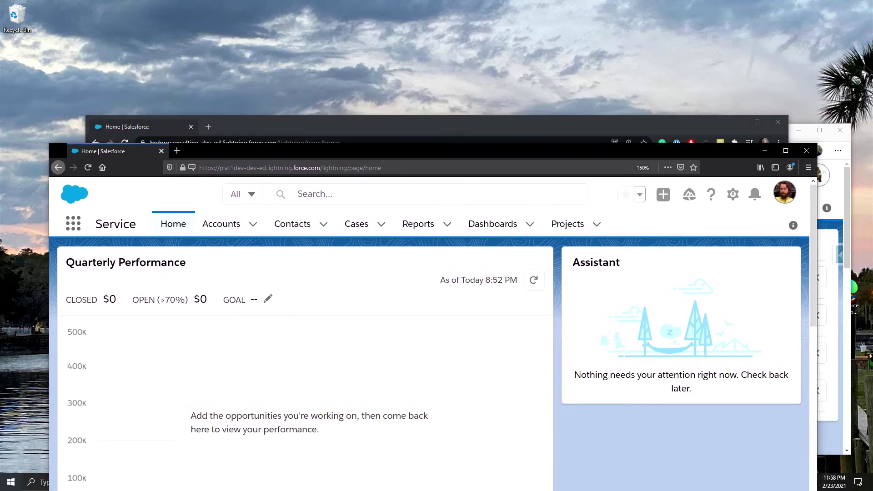
left_click(264, 123)
- Shift the org window into place and open the user account menu from the avatar
left_click_drag(257, 66, 298, 52)
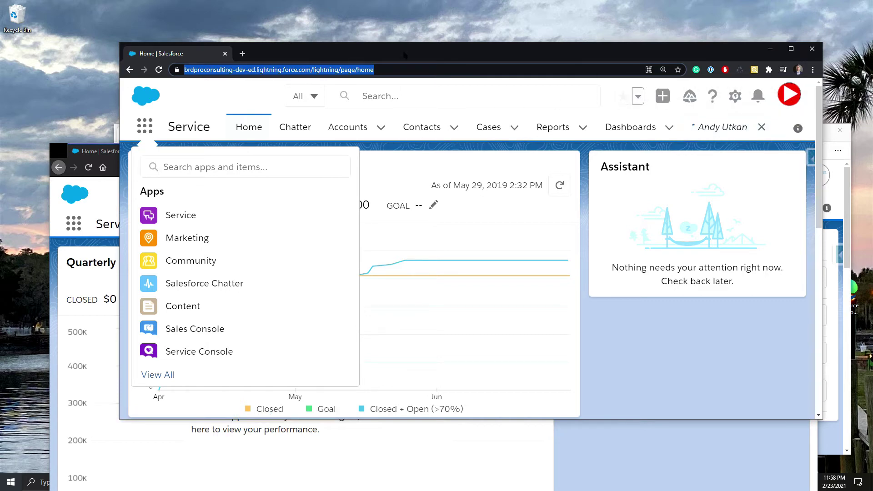
mouse_move(405, 54)
left_mouse_down()
mouse_move(476, 63)
mouse_move(322, 45)
left_mouse_up()
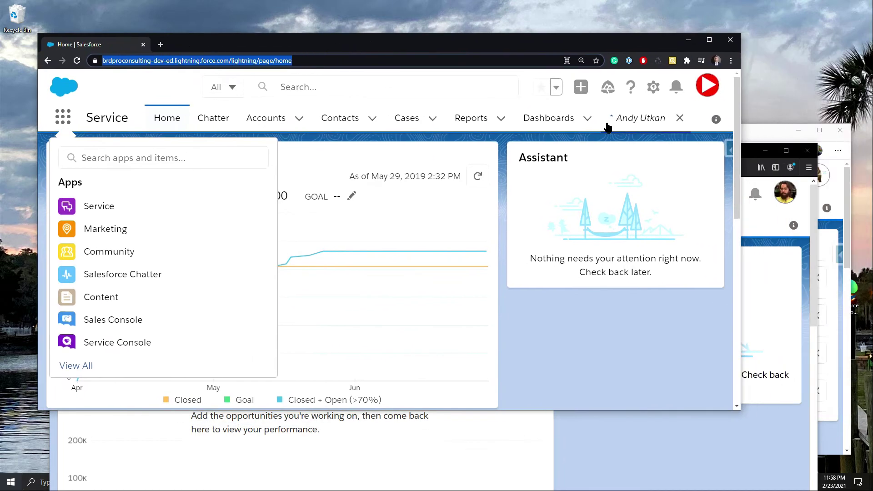
left_click(707, 87)
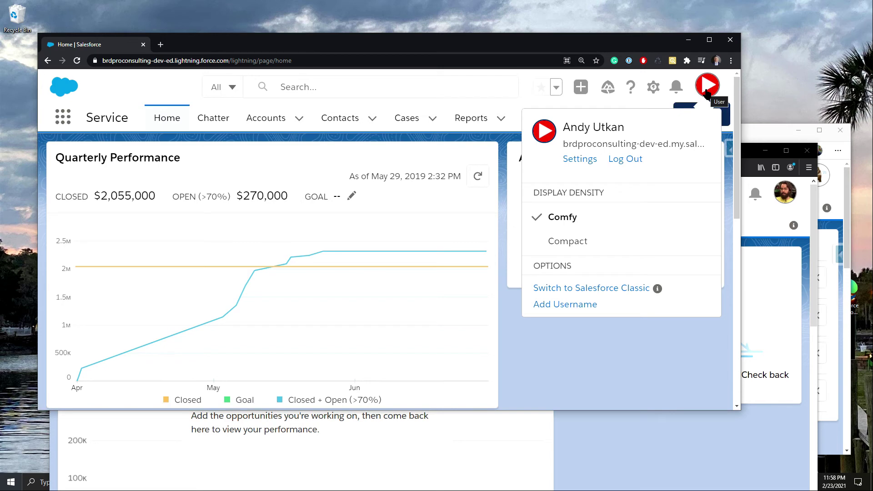
left_click(587, 128)
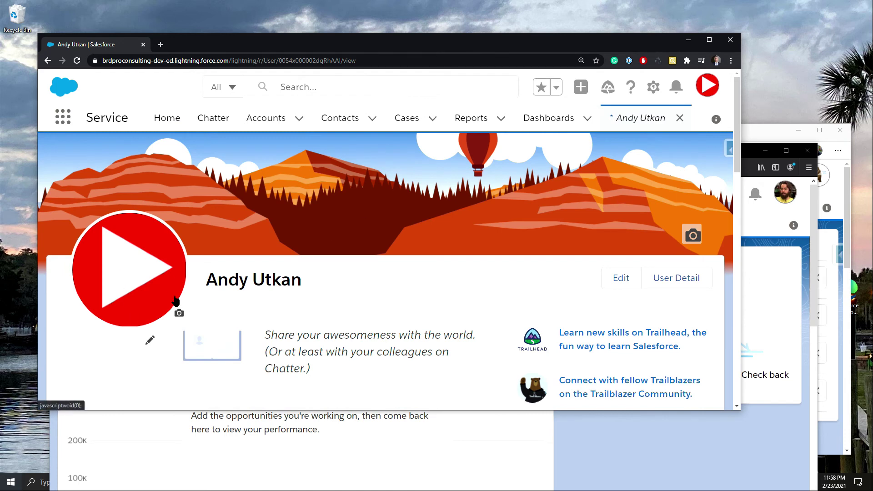
- Open the profile photo's camera menu showing View, Update and Delete Photo
left_click(179, 313)
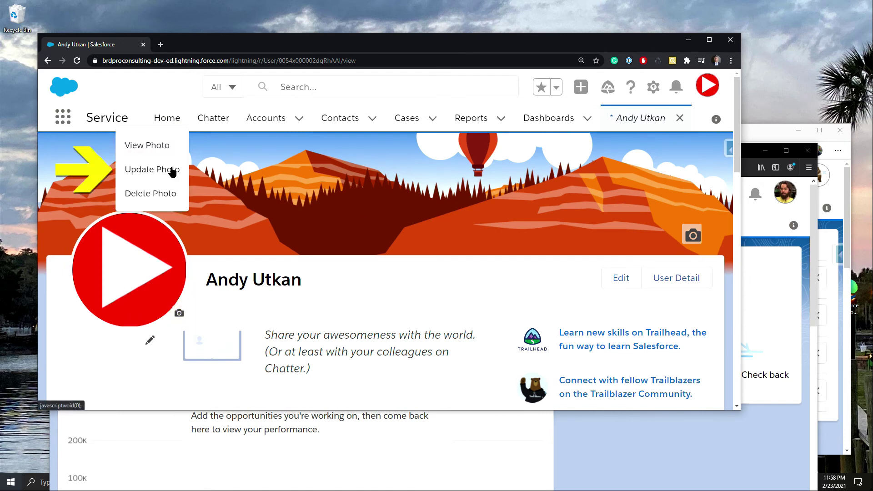